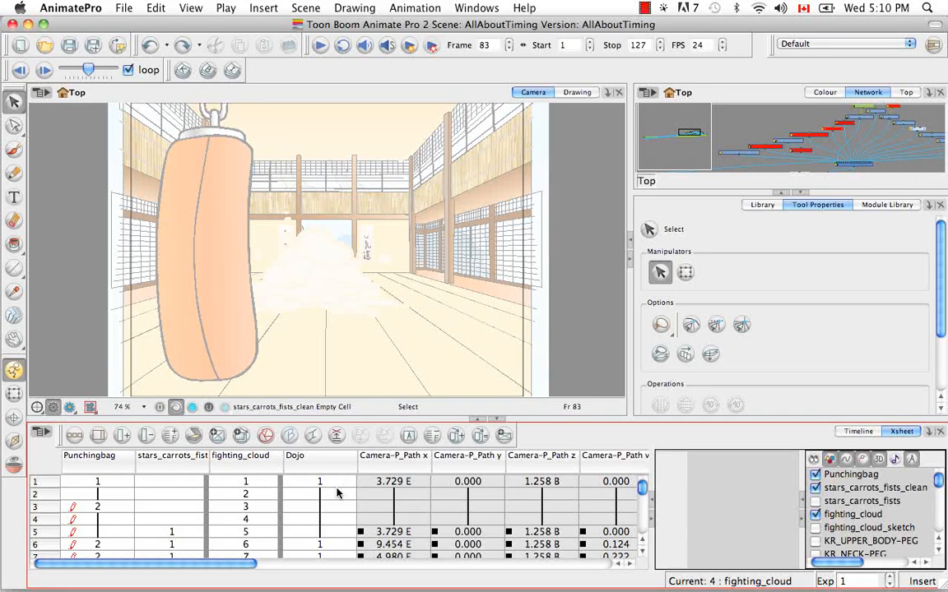
Step: Add a new Xsheet column named "Annotation" with the type set to Annotation
click(41, 433)
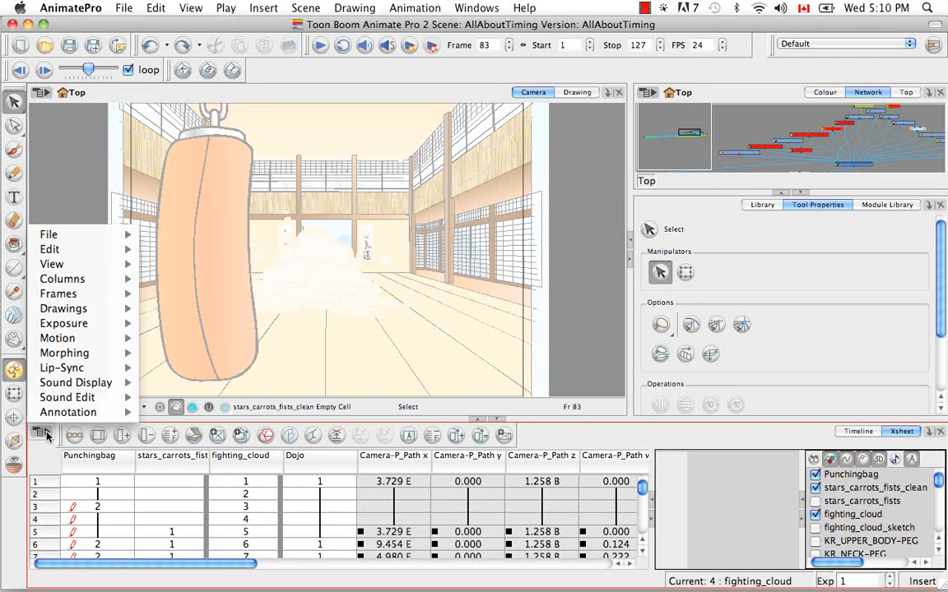
mouse_move(67, 280)
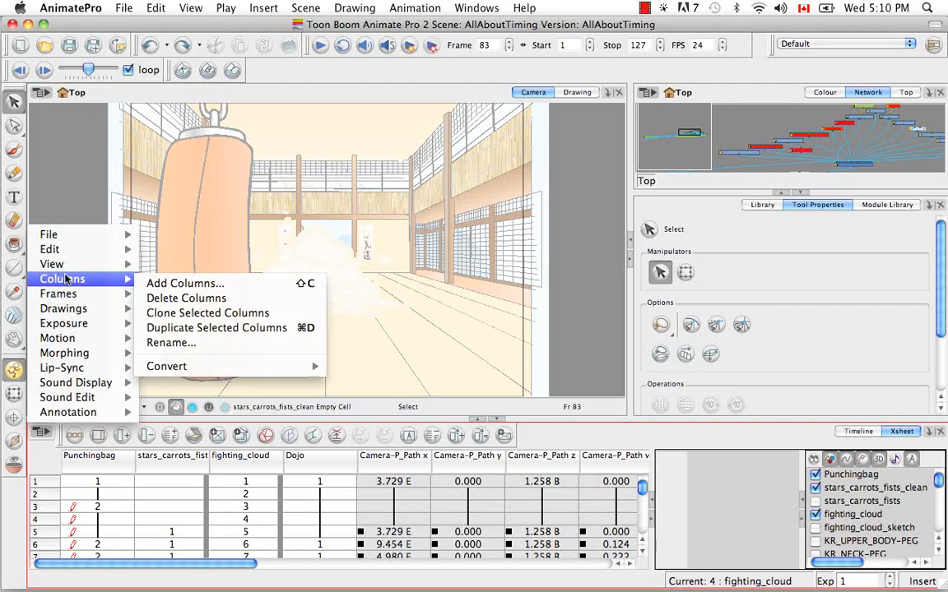
click(142, 283)
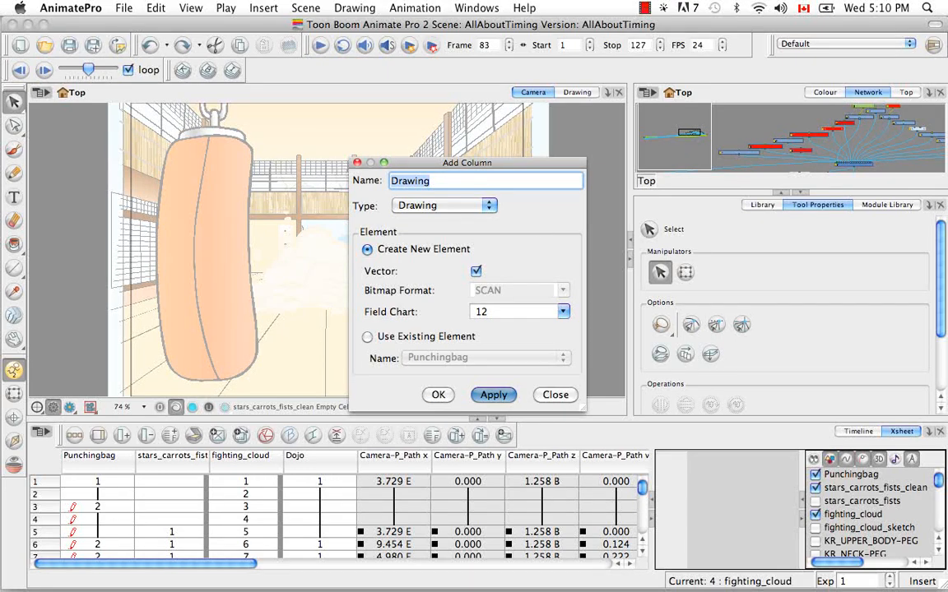
key(BackSpace)
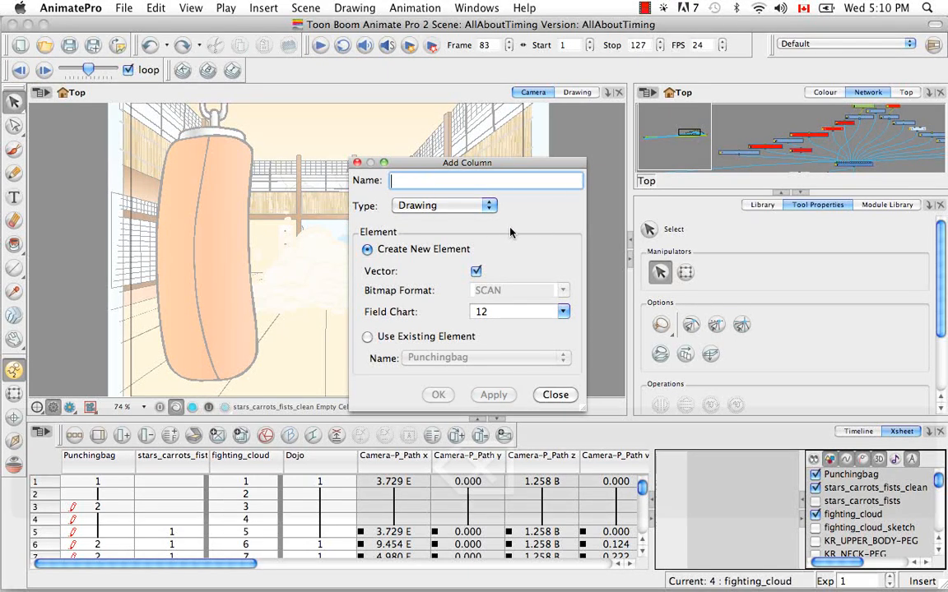
text(Ann)
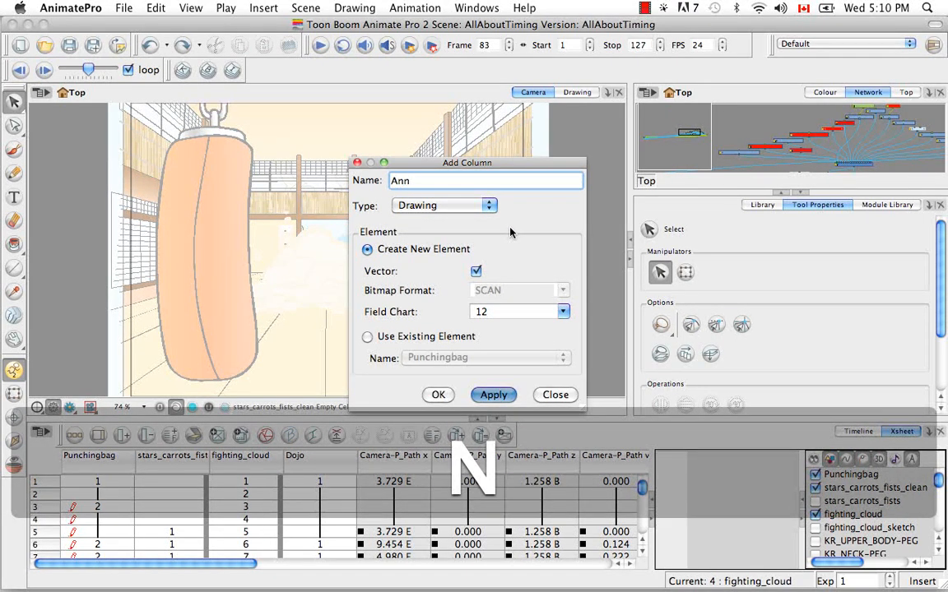
text(otation)
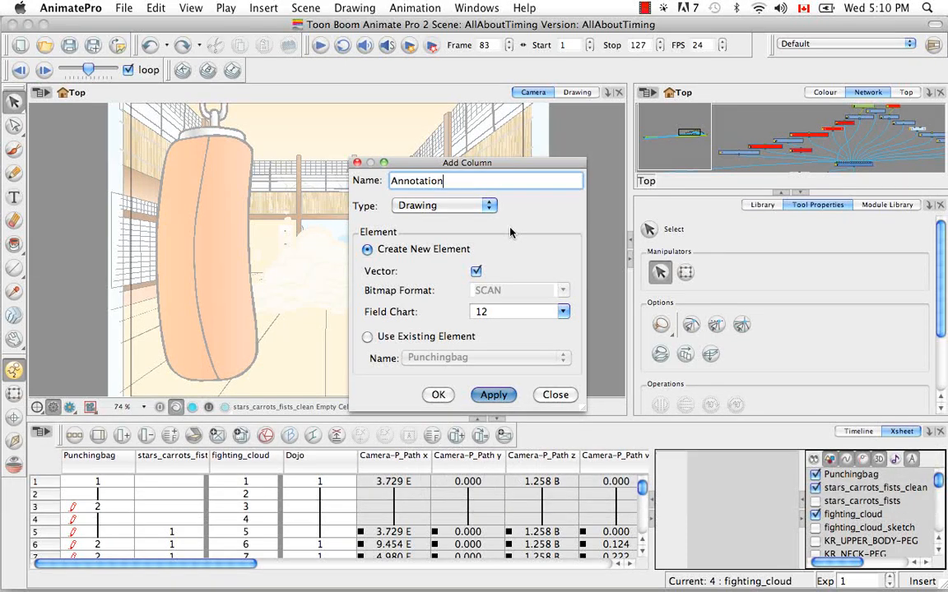
click(458, 205)
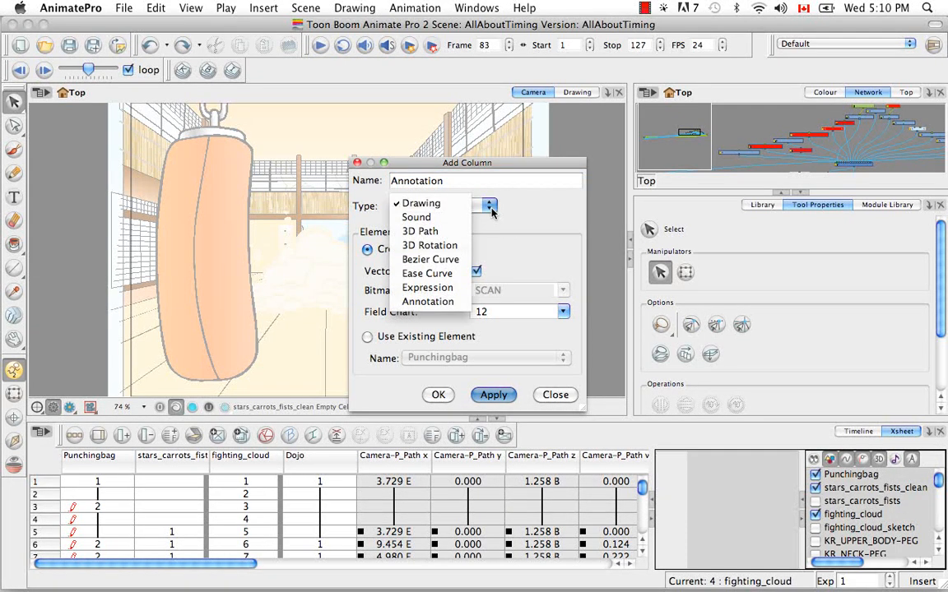
click(428, 302)
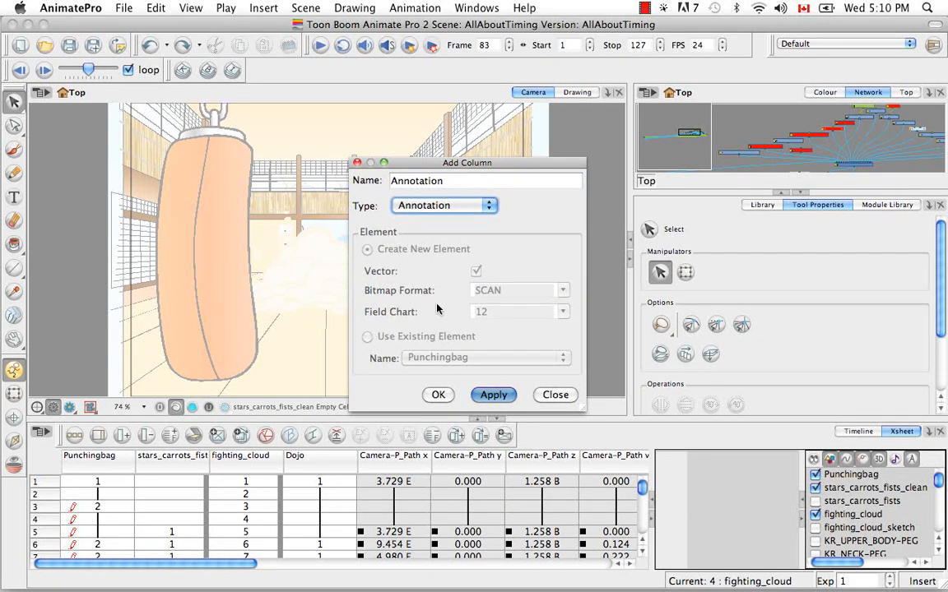
click(493, 397)
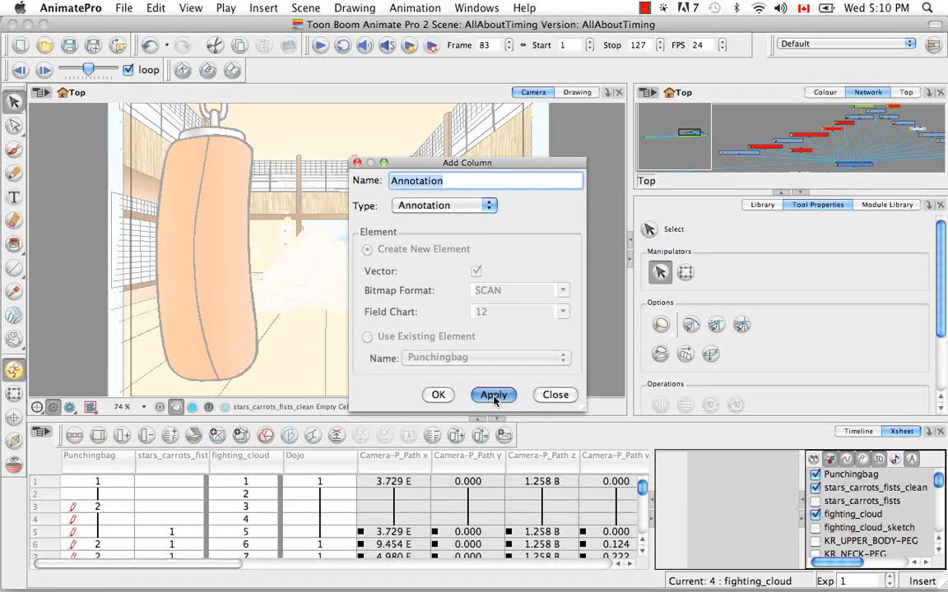
click(558, 395)
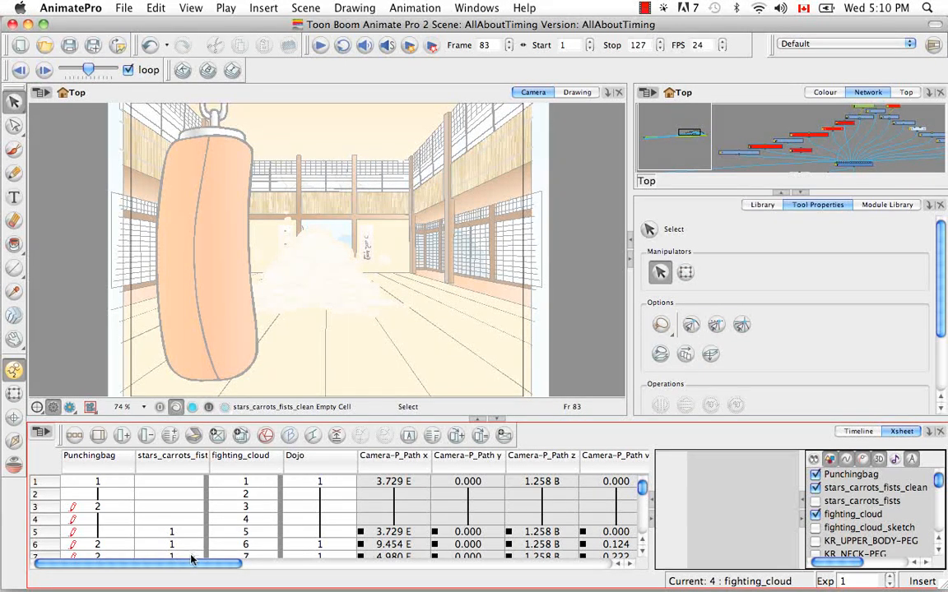
Step: Bring the new Annotation column into view and expand the Xsheet to fill the workspace
drag(174, 563, 565, 587)
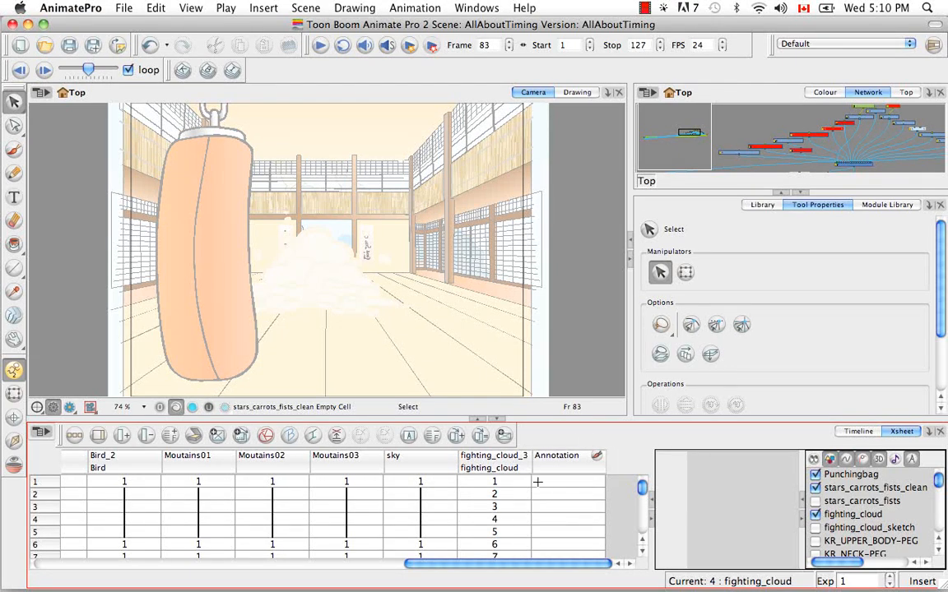
click(475, 421)
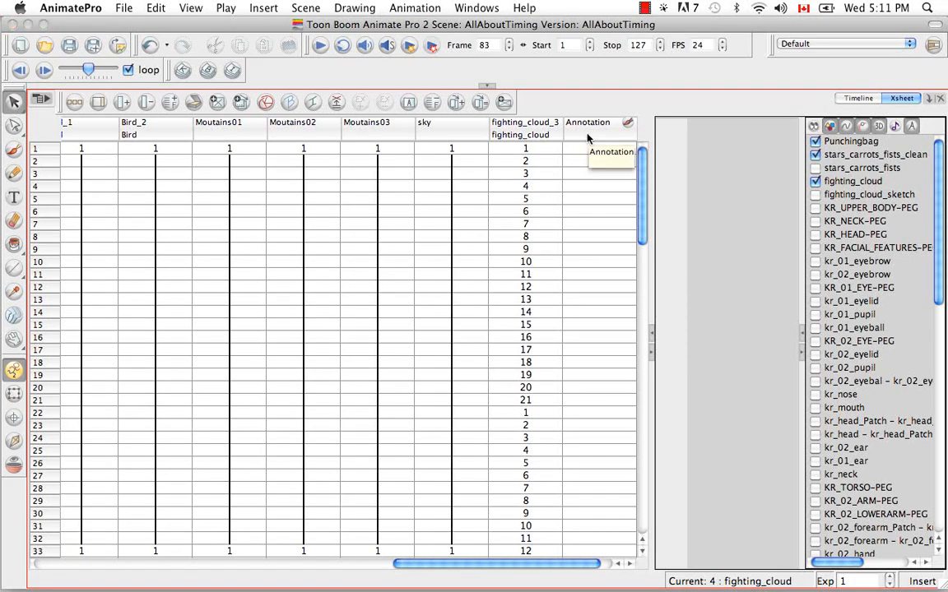
click(121, 102)
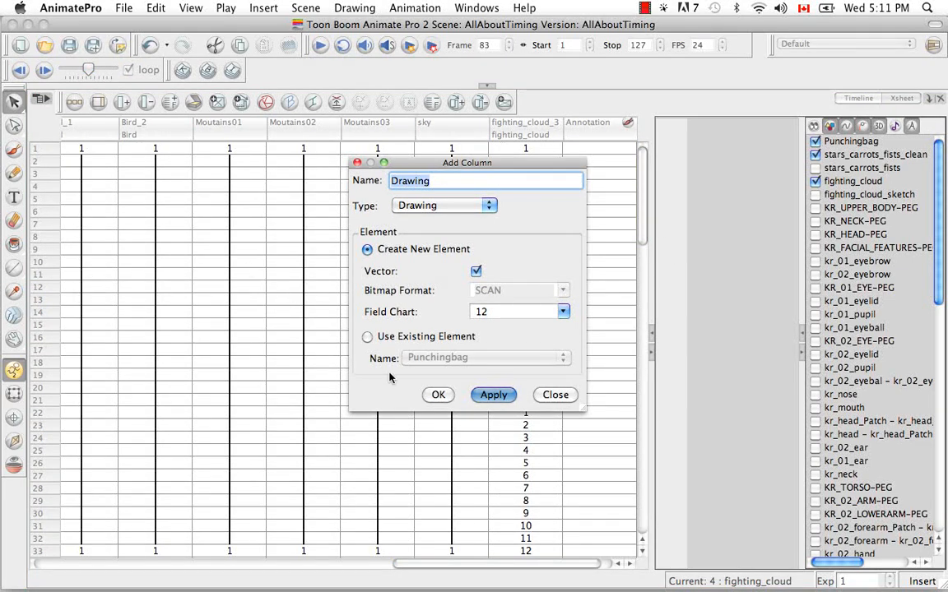
click(543, 398)
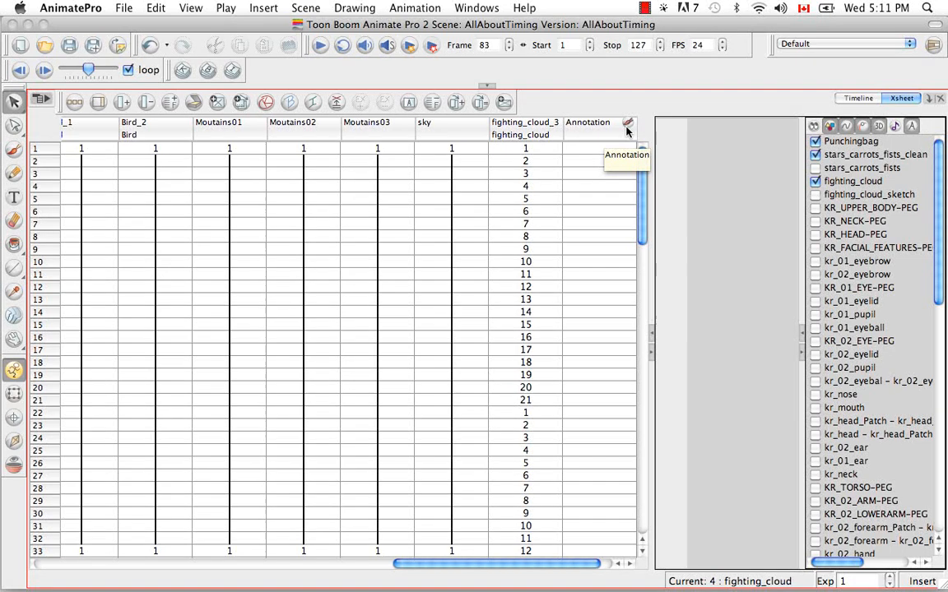
Step: Turn off drawing mode for the Annotation column
click(627, 127)
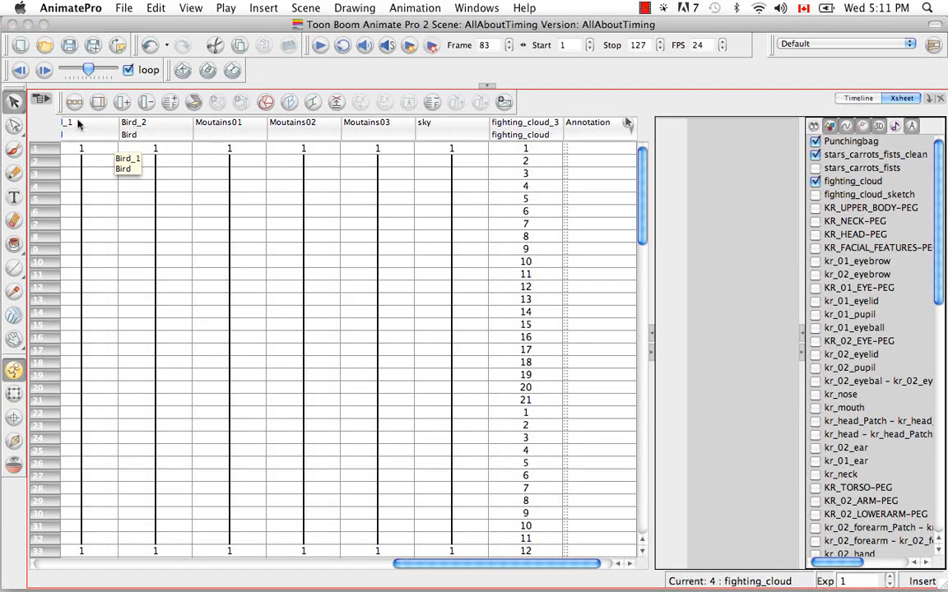
click(43, 100)
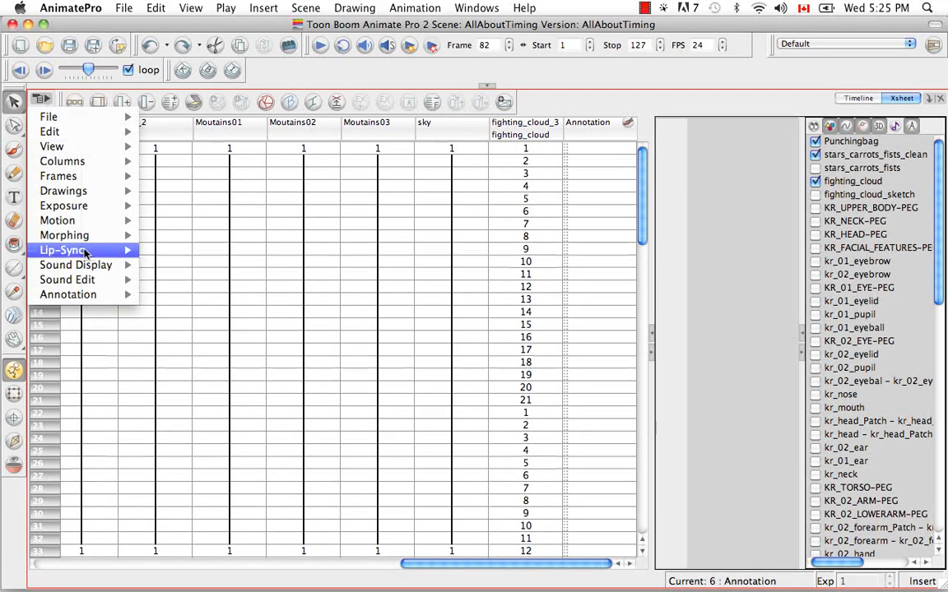
mouse_move(102, 301)
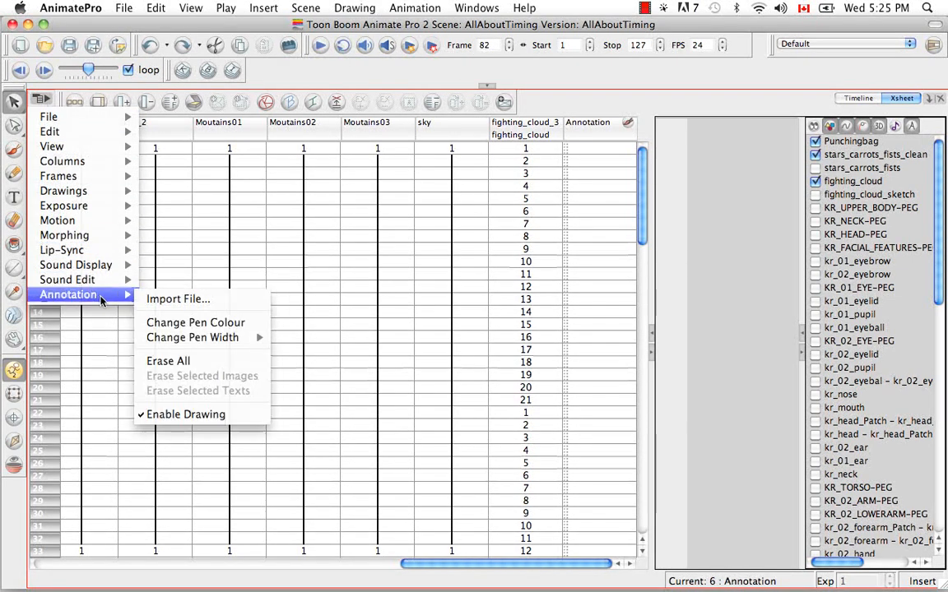
click(249, 416)
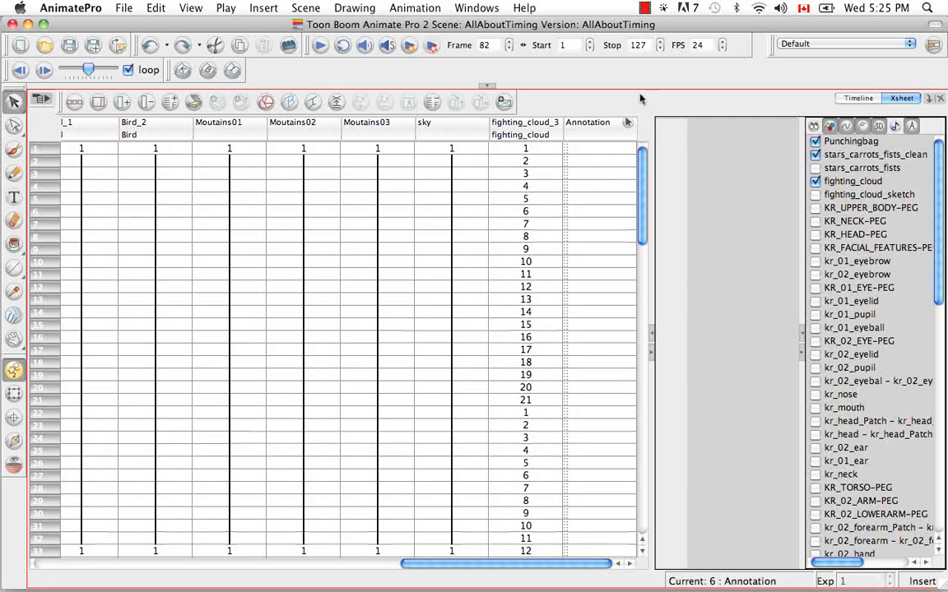
Step: Enable drawing in the Annotation column and sketch a wavy line from about frame 2 to 24, with short tick marks at its ends
click(618, 131)
mouse_move(589, 150)
mouse_down()
mouse_move(579, 161)
mouse_move(601, 207)
mouse_move(581, 359)
mouse_move(607, 423)
mouse_move(602, 441)
mouse_up()
drag(615, 426, 609, 439)
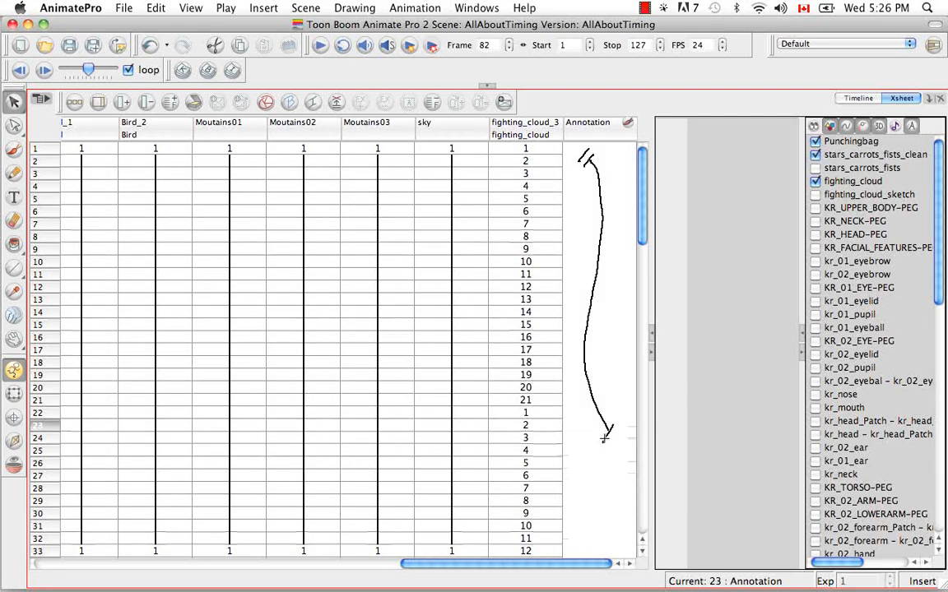
Step: Draw tick marks across the wavy line near frame 13 and handwrite "Action" beside it around frames 15 to 17
drag(583, 291, 590, 305)
drag(590, 287, 592, 355)
mouse_move(590, 339)
mouse_down()
mouse_move(602, 353)
mouse_move(603, 342)
mouse_move(613, 344)
mouse_up()
drag(607, 338, 633, 333)
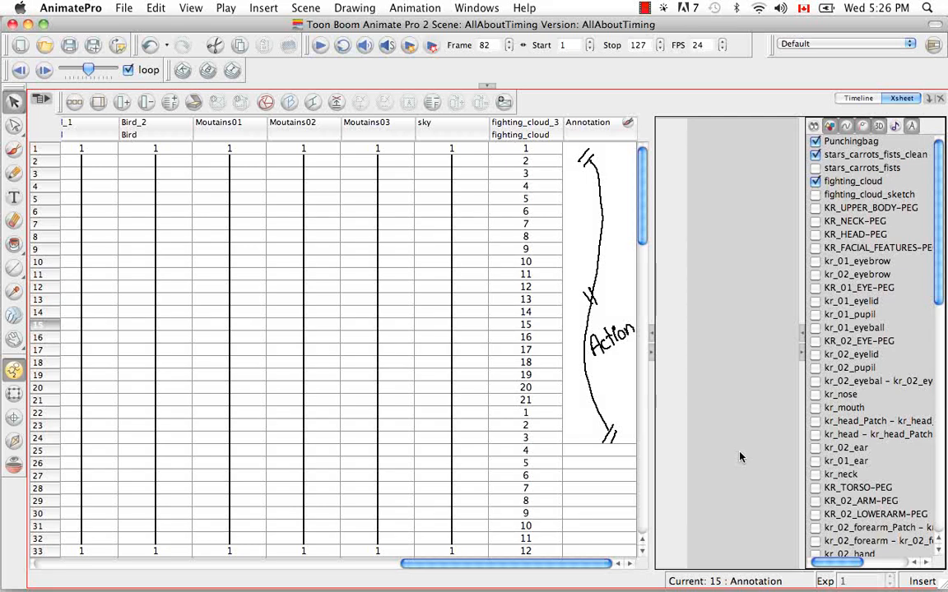
Step: Switch the Annotation column from drawing to text entry and enter the note "Jump" at frame 9
click(627, 125)
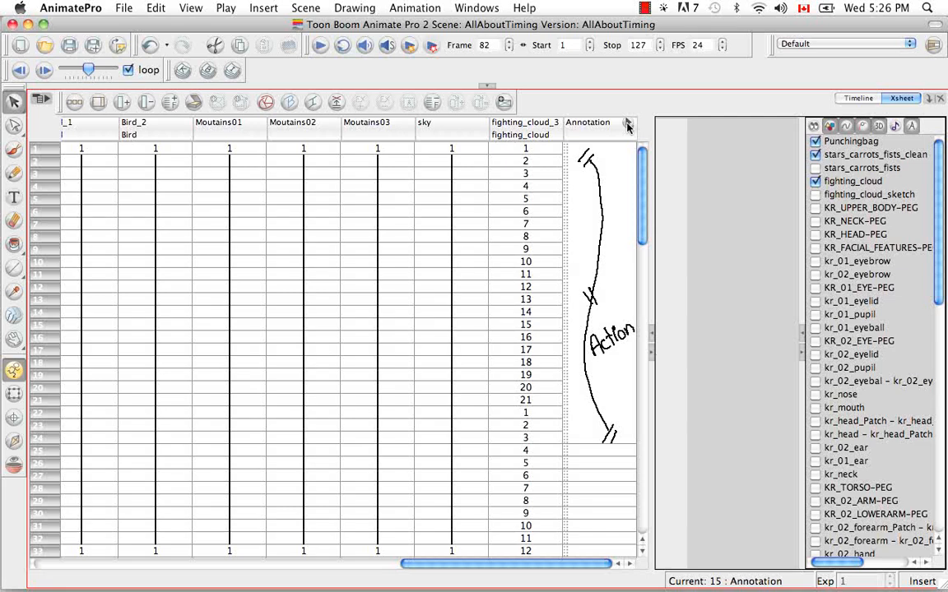
click(569, 248)
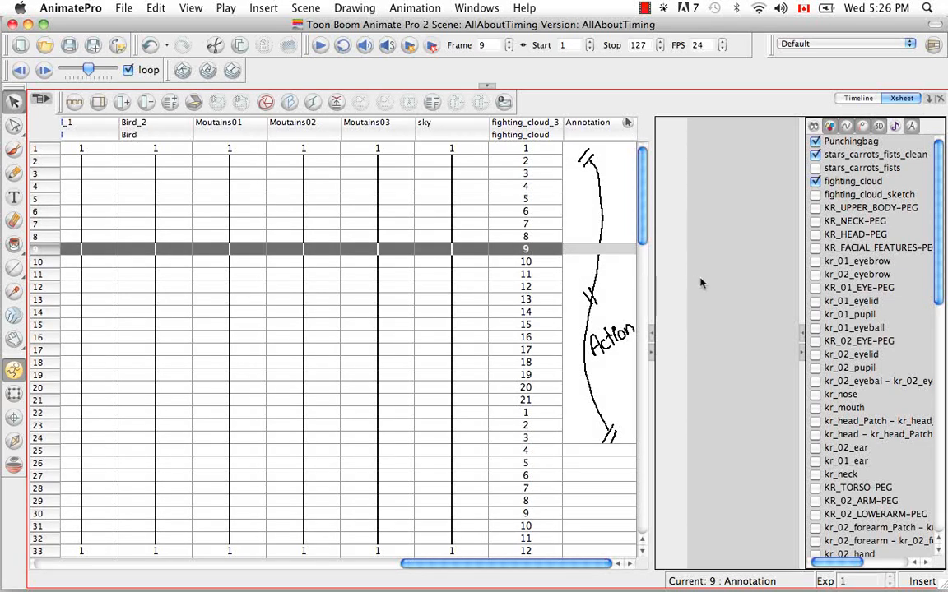
text(Jump)
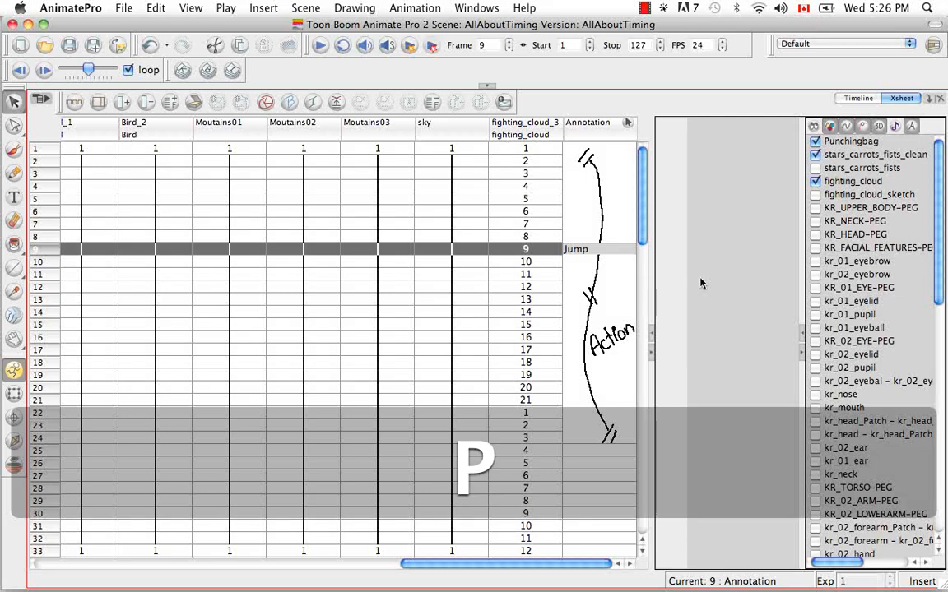
key(Return)
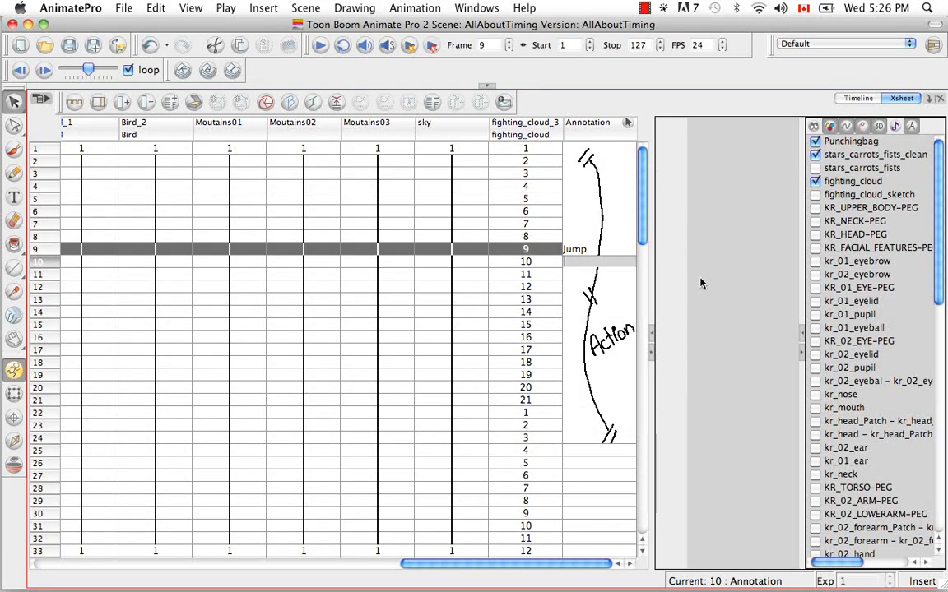
key(Escape)
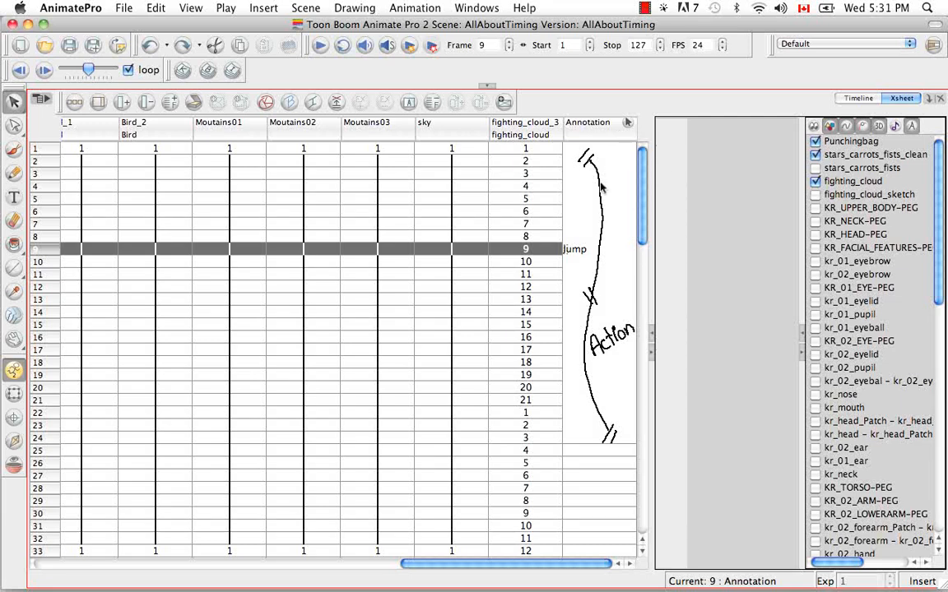
Step: Select frames 6 to 13 of the Annotation column and erase their texts, then their drawn images
click(580, 214)
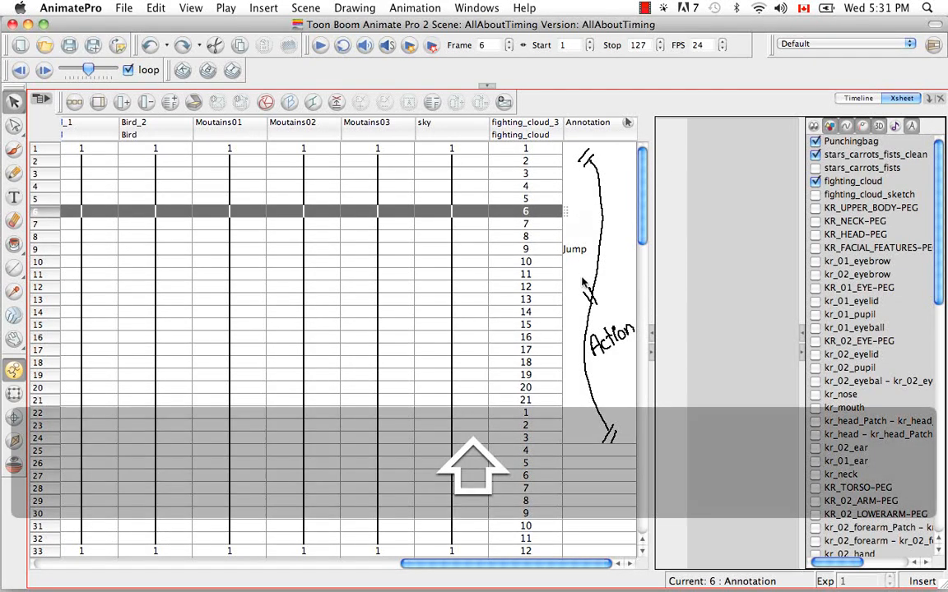
shift+click(577, 302)
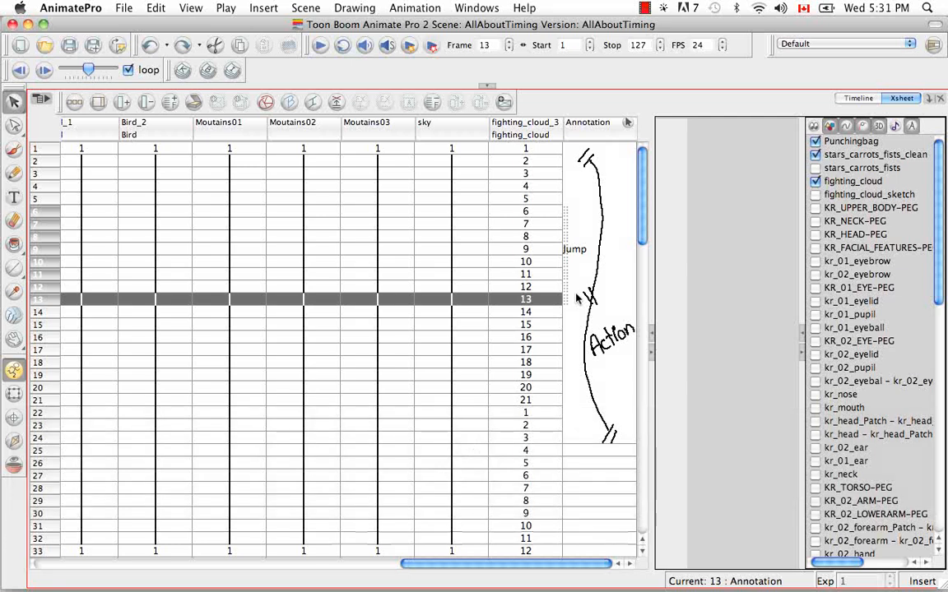
right_click(577, 297)
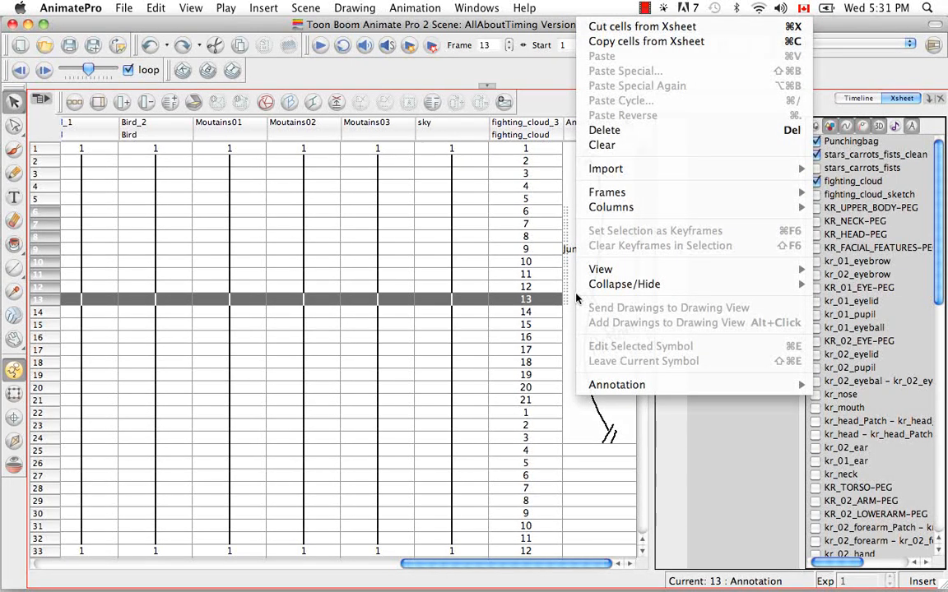
mouse_move(598, 388)
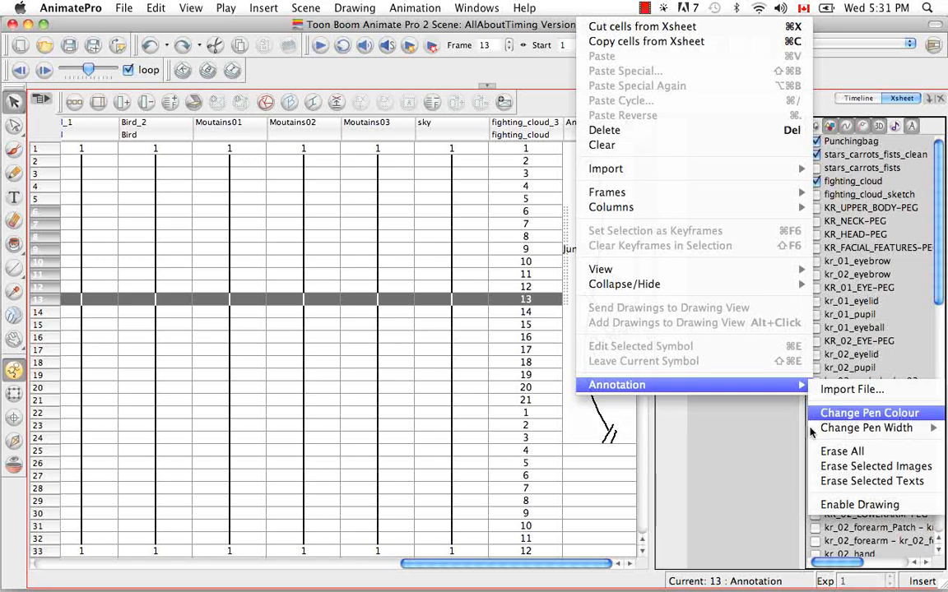
click(817, 482)
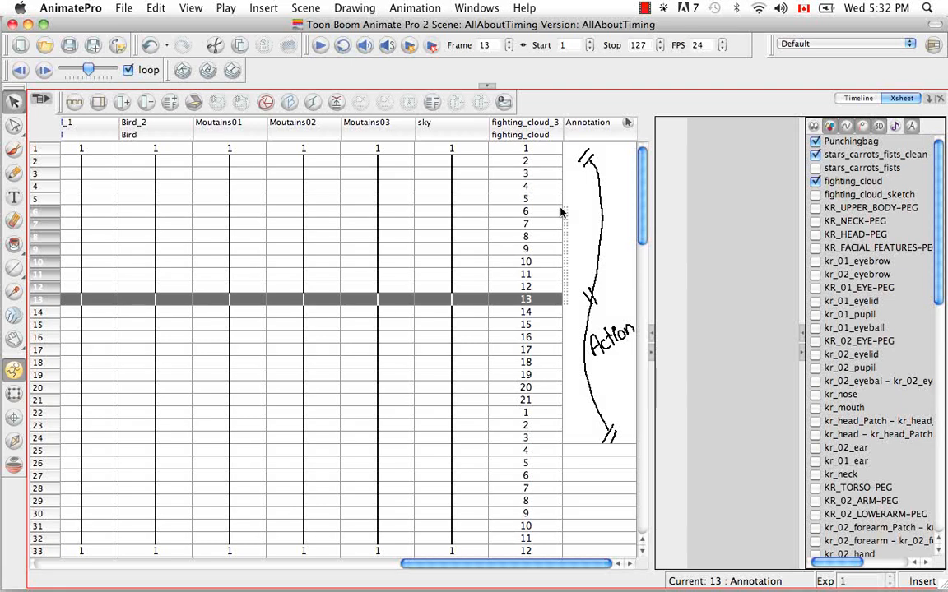
right_click(567, 301)
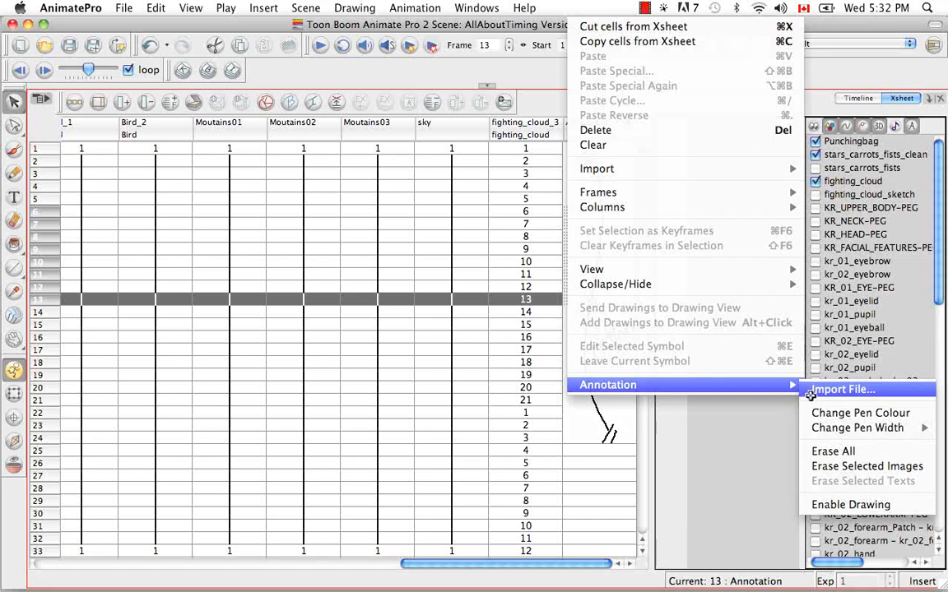
click(840, 466)
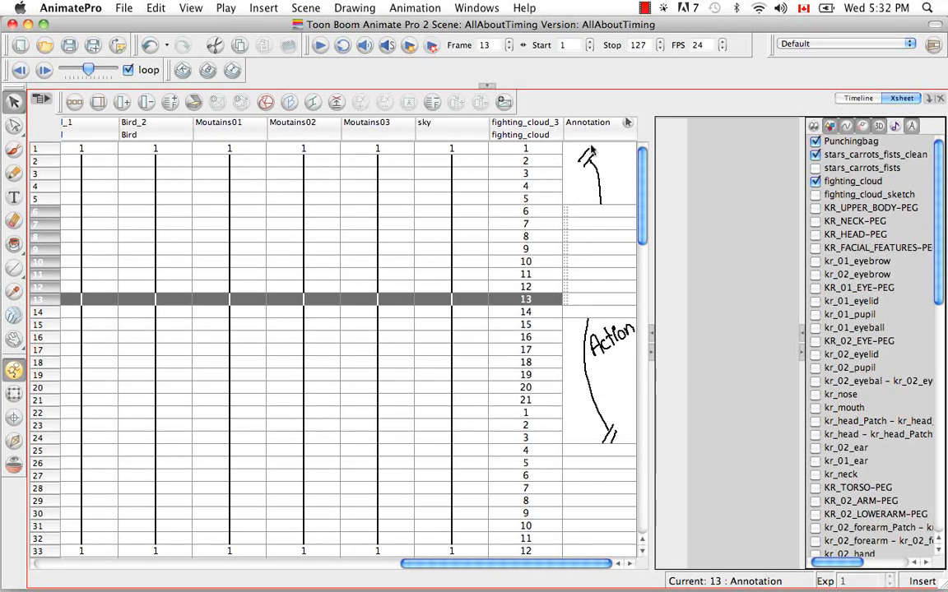
Step: Erase all remaining annotations from the Annotation column and turn its drawing mode back on
right_click(601, 303)
mouse_move(627, 386)
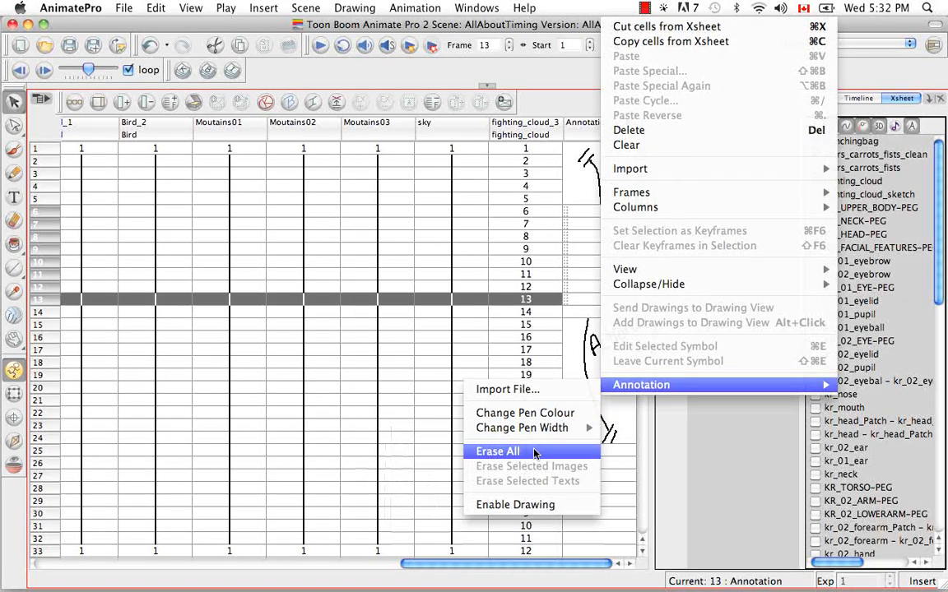
click(496, 451)
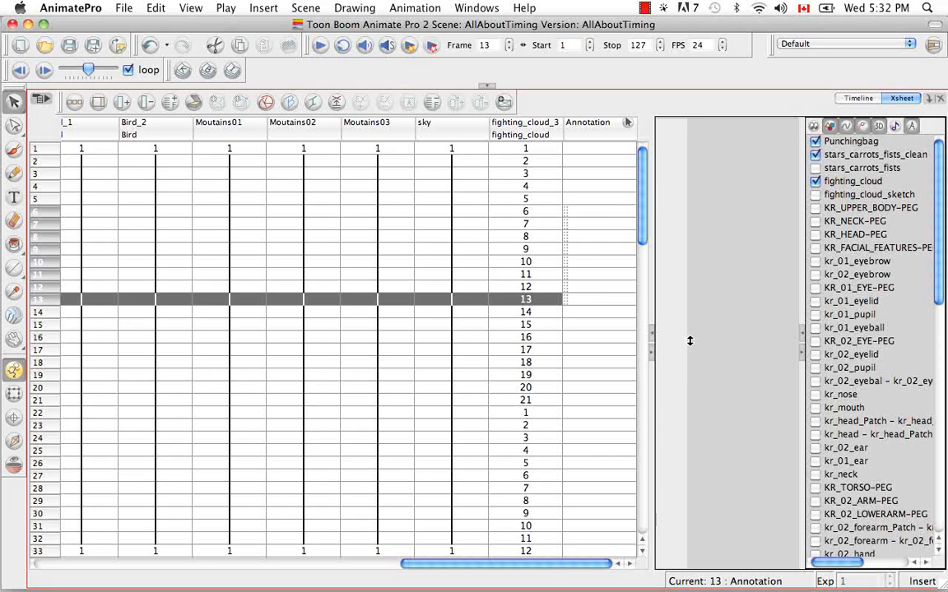
click(582, 127)
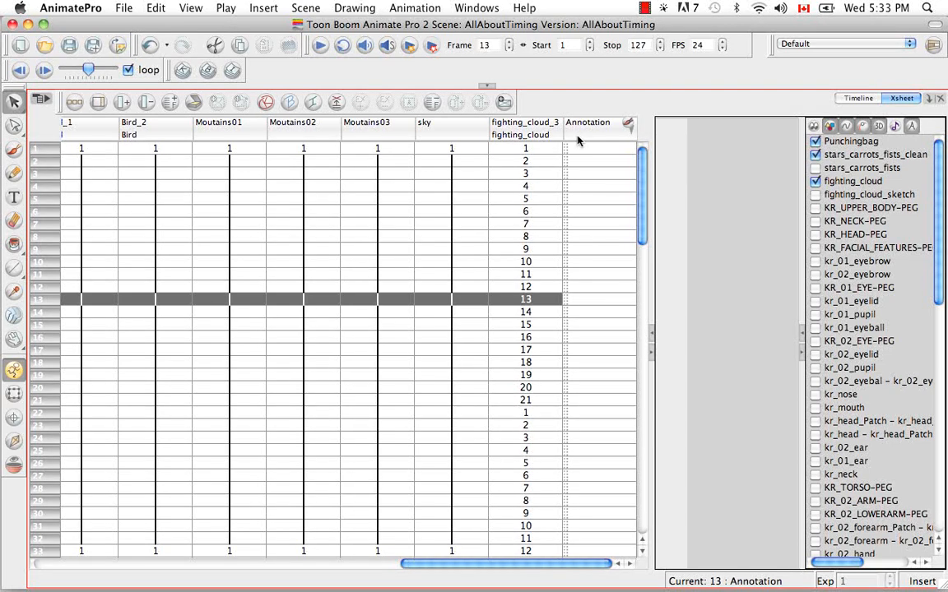
Step: Set a custom annotation pen width of 20 and draw a thick stroke down the Annotation column from frame 1 to 19
click(40, 101)
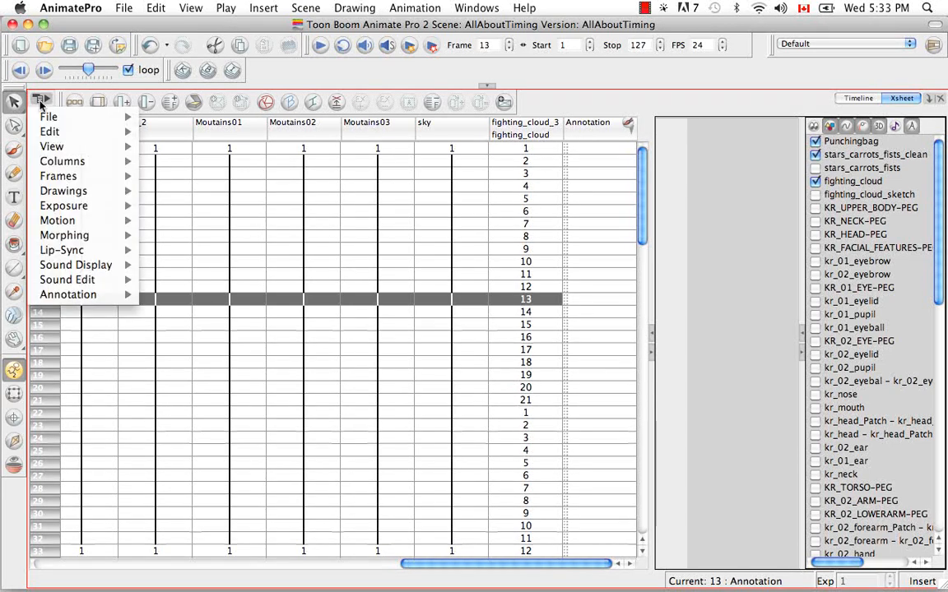
mouse_move(93, 297)
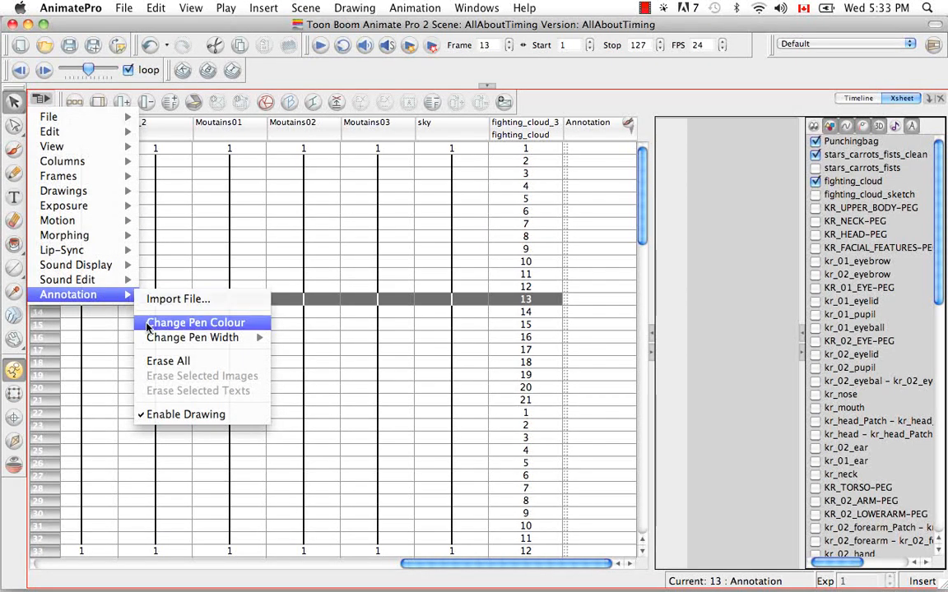
mouse_move(150, 341)
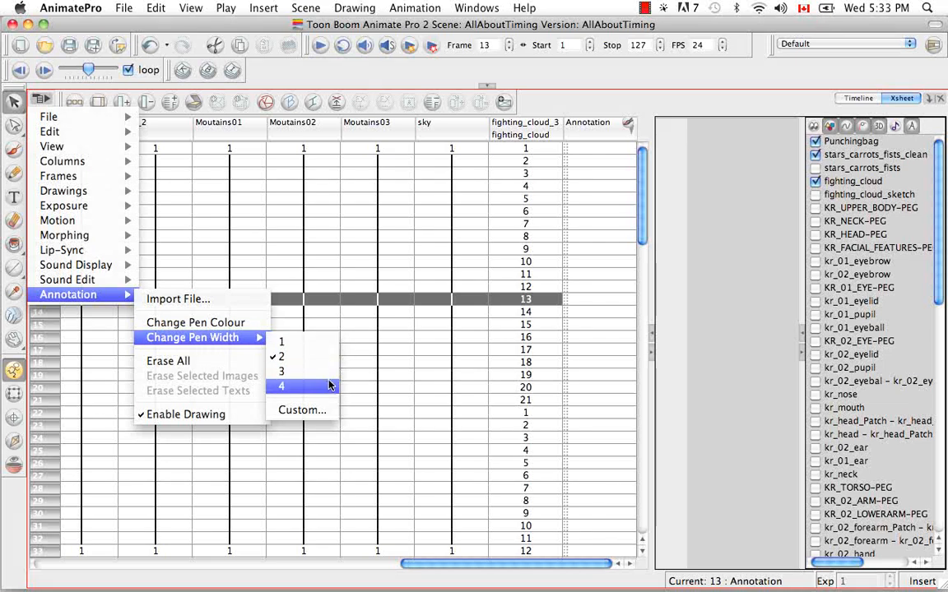
click(298, 409)
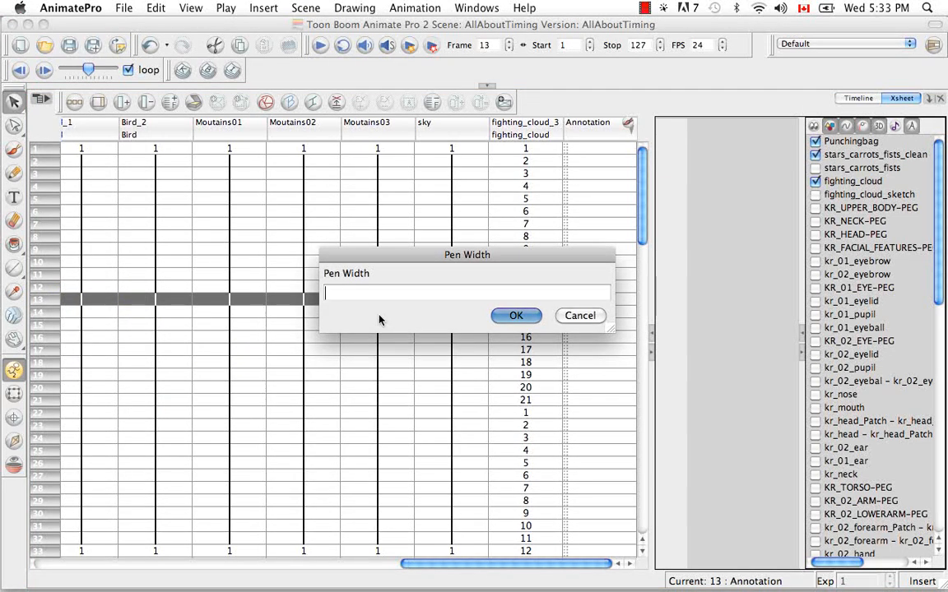
text(20)
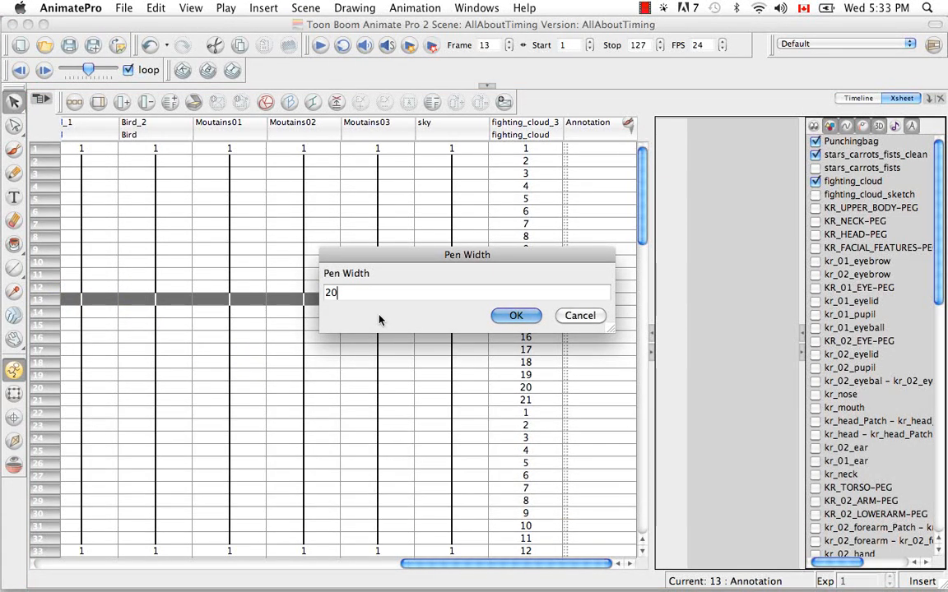
click(504, 317)
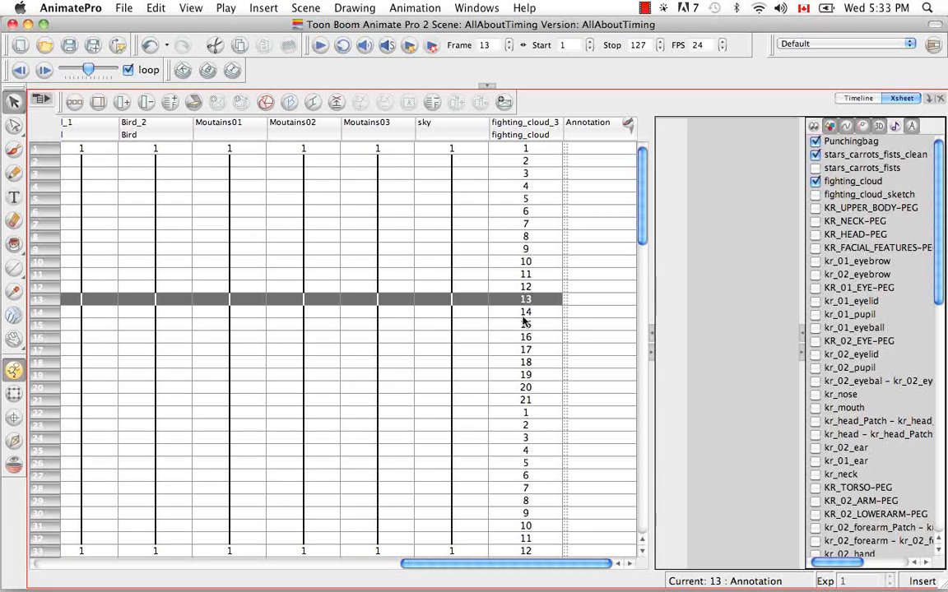
mouse_move(607, 156)
mouse_down()
mouse_move(588, 264)
mouse_move(604, 378)
mouse_up()
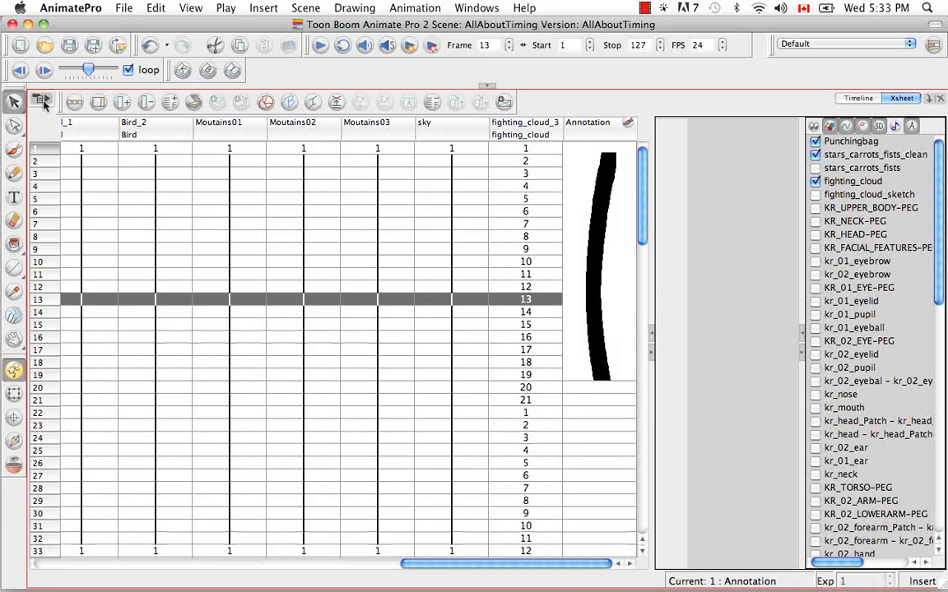
Step: Change the annotation pen colour to red and draw a wavy stroke down the Annotation column from frame 21 to 31
click(43, 99)
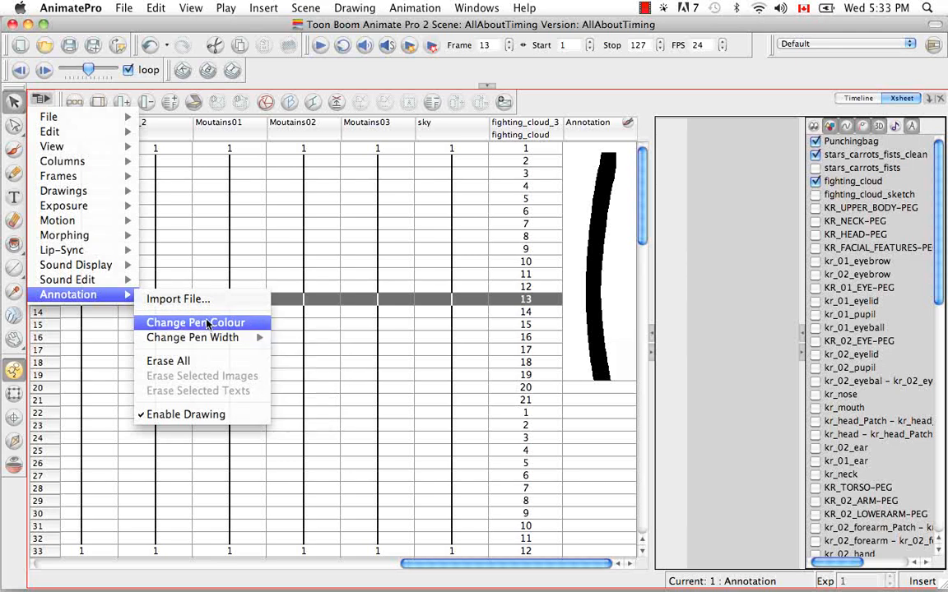
click(260, 327)
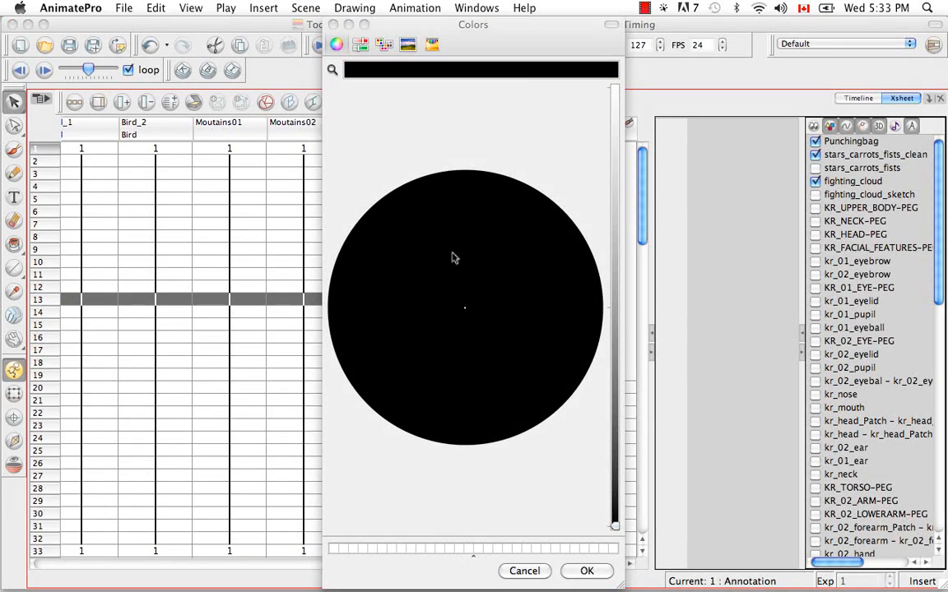
click(493, 255)
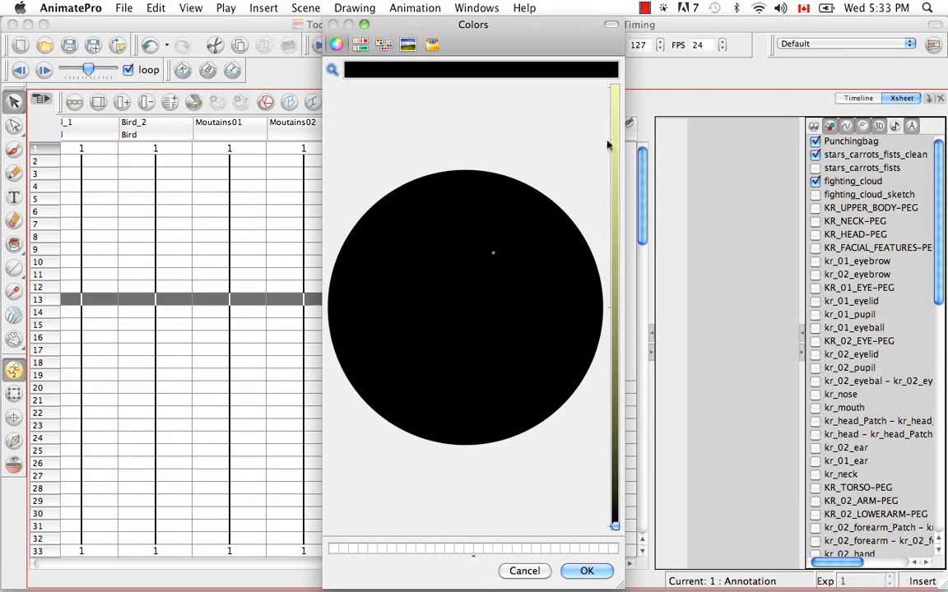
drag(612, 160, 614, 221)
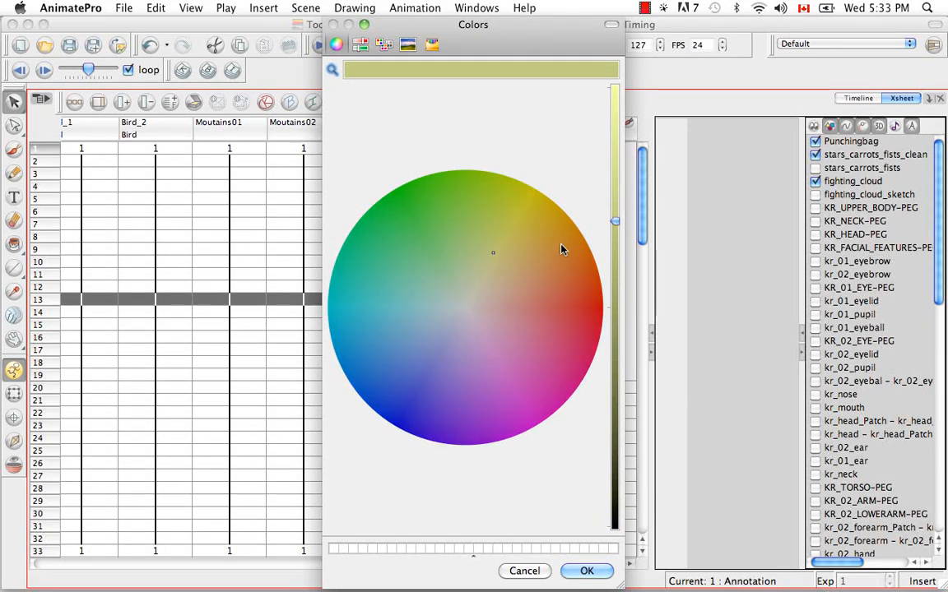
drag(510, 251, 586, 310)
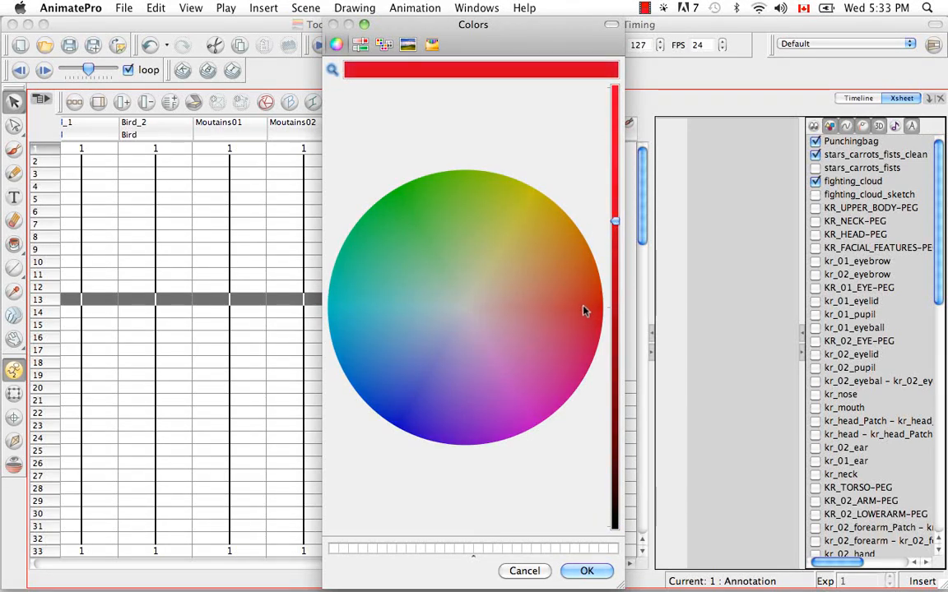
click(586, 571)
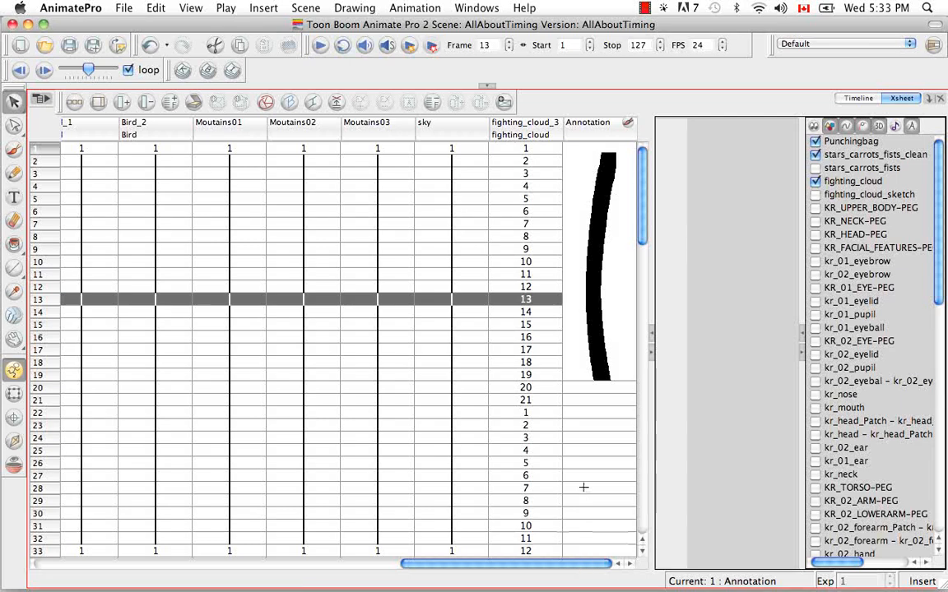
mouse_move(587, 393)
mouse_down()
mouse_move(609, 465)
mouse_move(589, 527)
mouse_move(589, 505)
mouse_up()
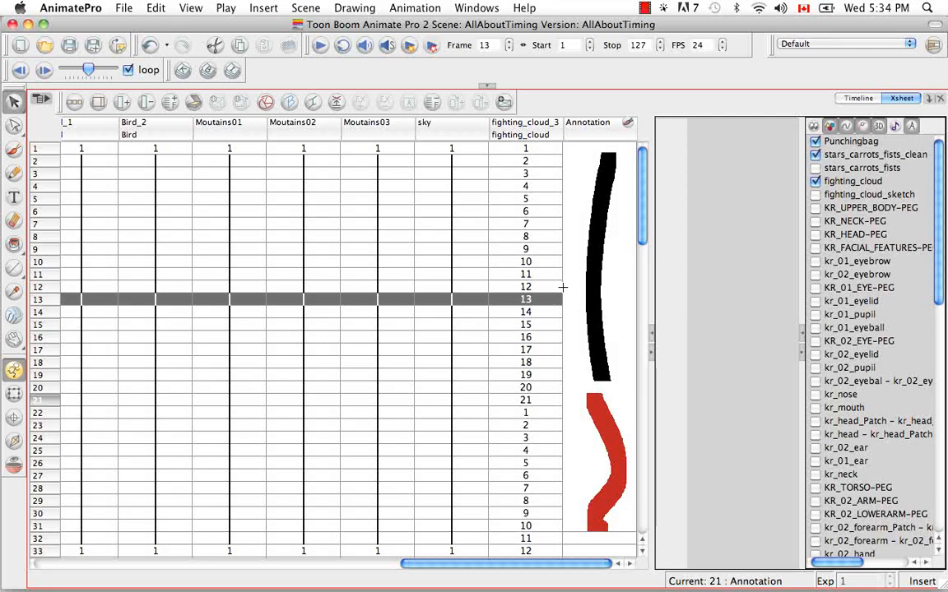
Step: Erase all the drawn strokes from the Annotation column
right_click(605, 311)
mouse_move(646, 384)
click(550, 453)
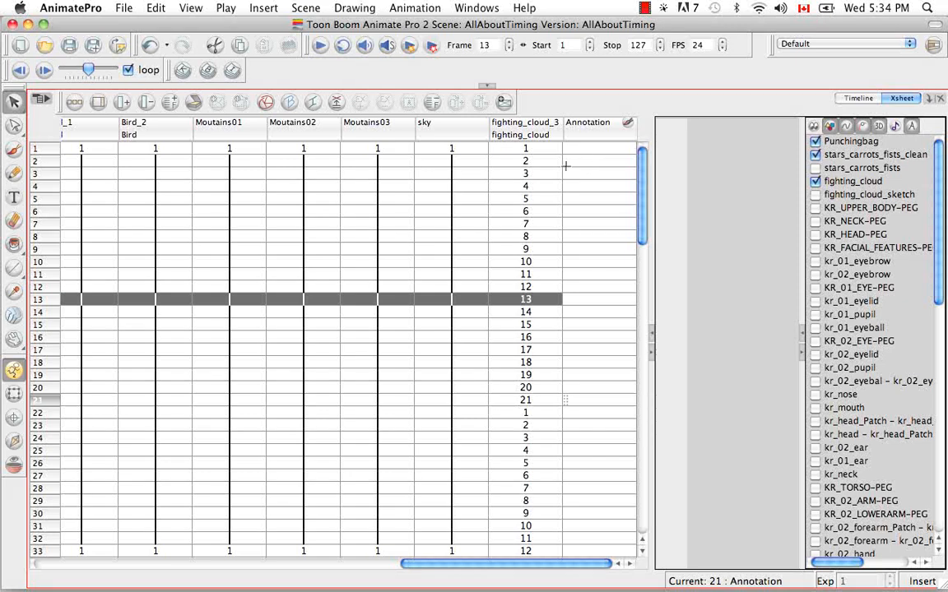
Step: Import the image Sketches_Page_1 from the home folder's Projects/ReferenceImages into the Annotation column
click(41, 99)
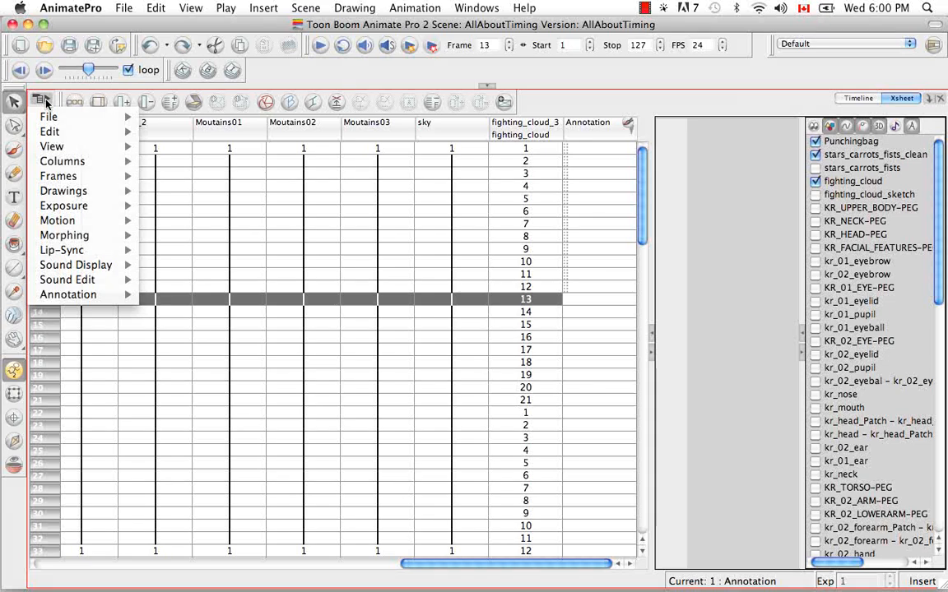
mouse_move(120, 295)
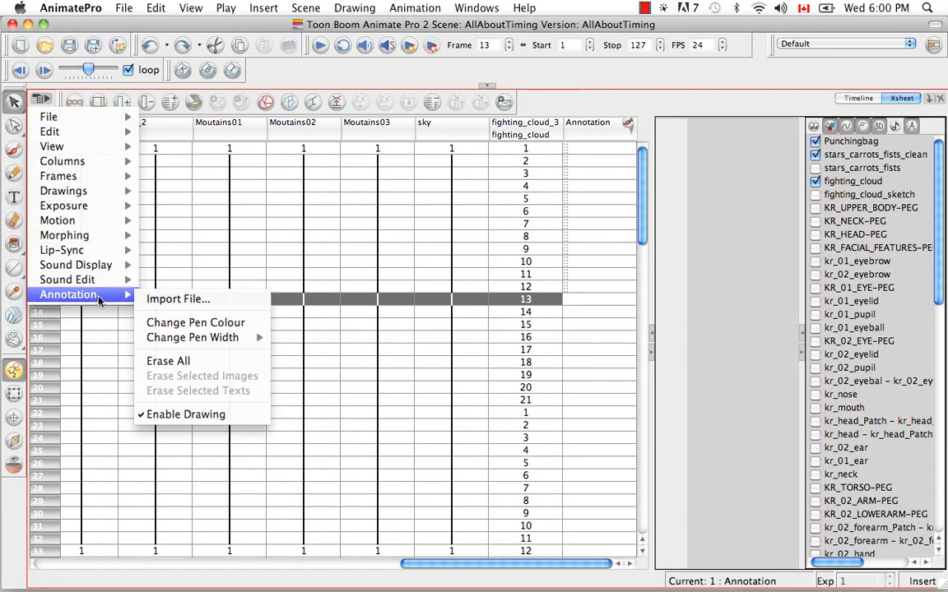
click(162, 300)
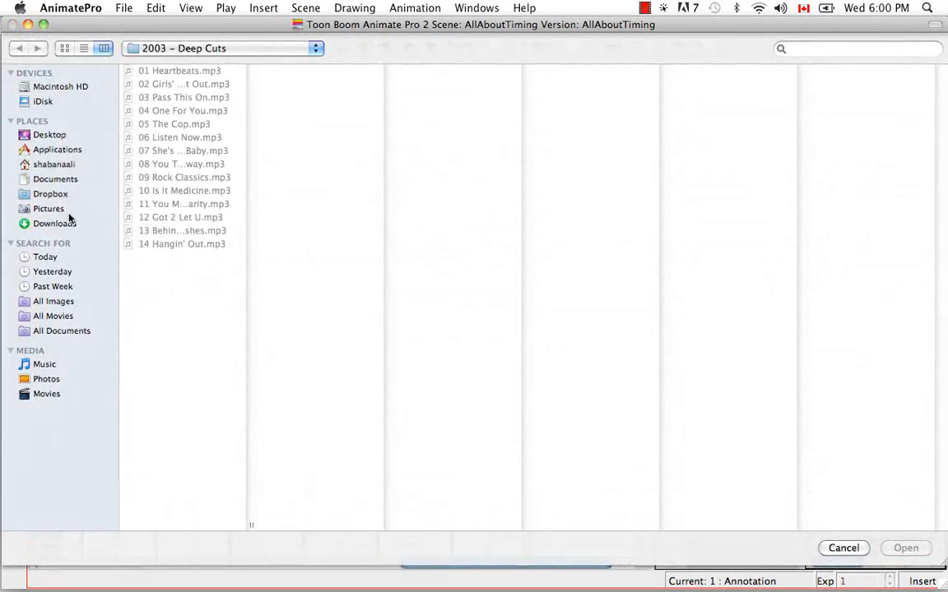
click(46, 164)
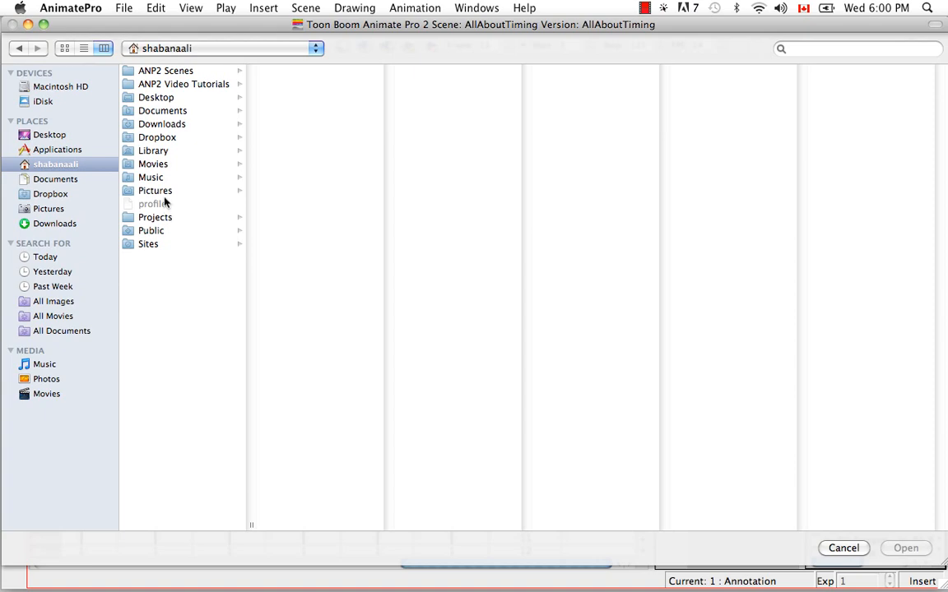
click(165, 218)
click(297, 98)
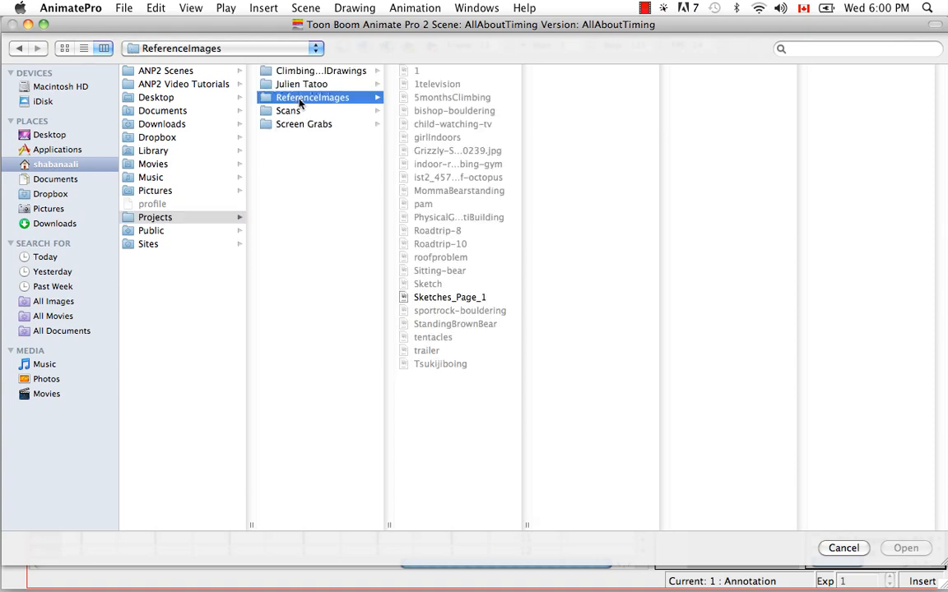
click(462, 299)
click(906, 548)
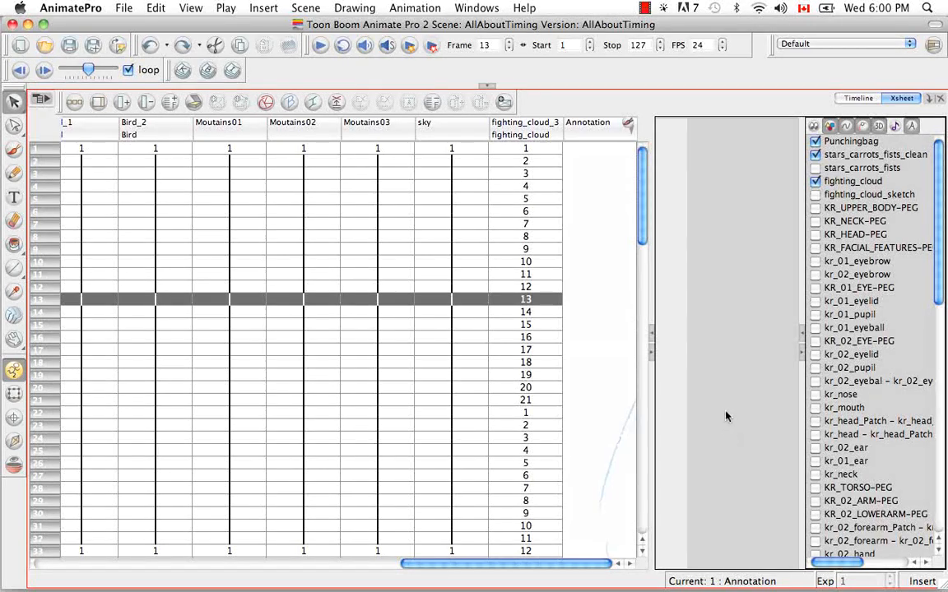